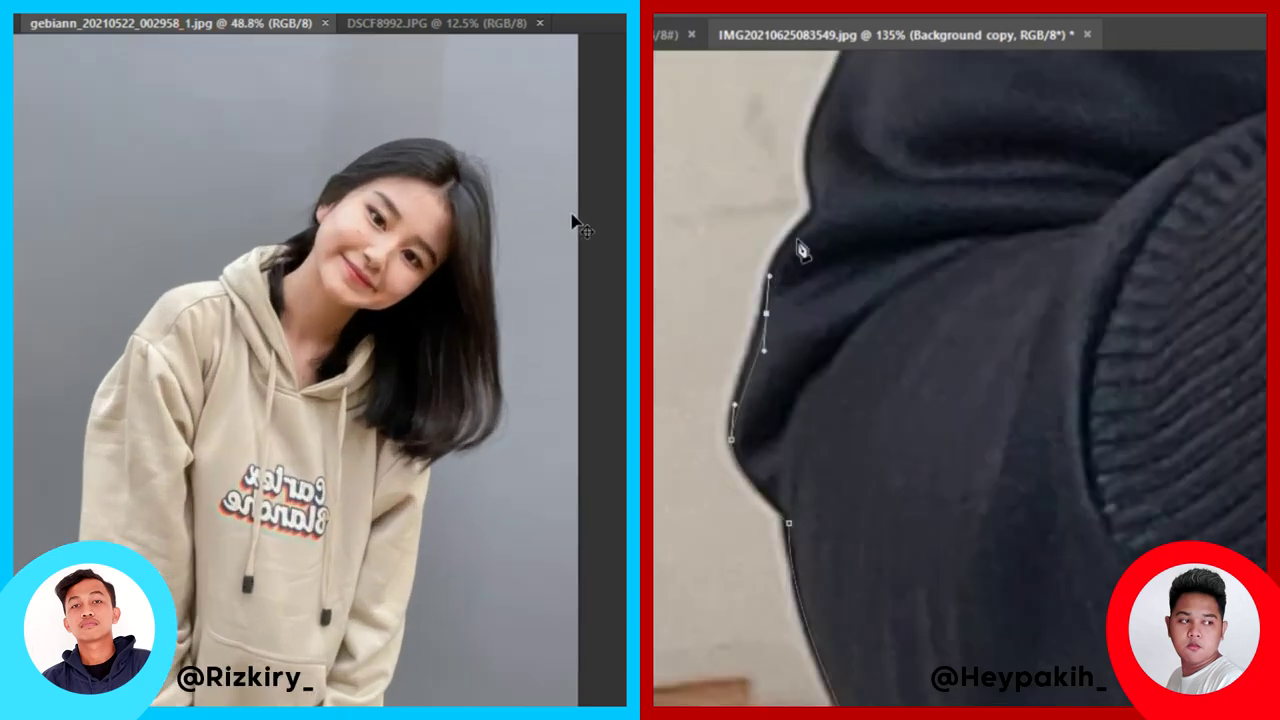
- Check the man's outdoor photo, then return to the woman's image
{"action": "left_click", "coordinate": [449, 23]}
{"action": "scroll", "coordinate": [485, 130], "scroll_direction": "up", "scroll_amount": 2}
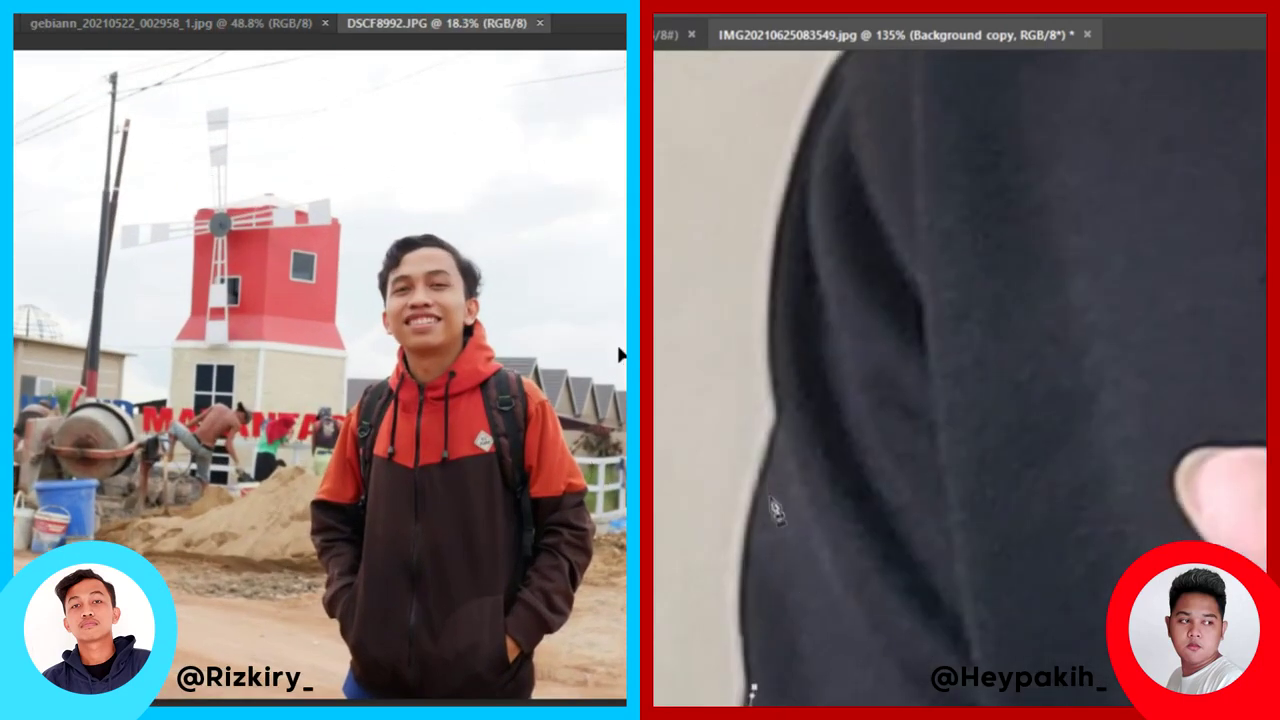
{"action": "scroll", "coordinate": [617, 350], "scroll_direction": "up", "scroll_amount": 1}
{"action": "left_click", "coordinate": [250, 24]}
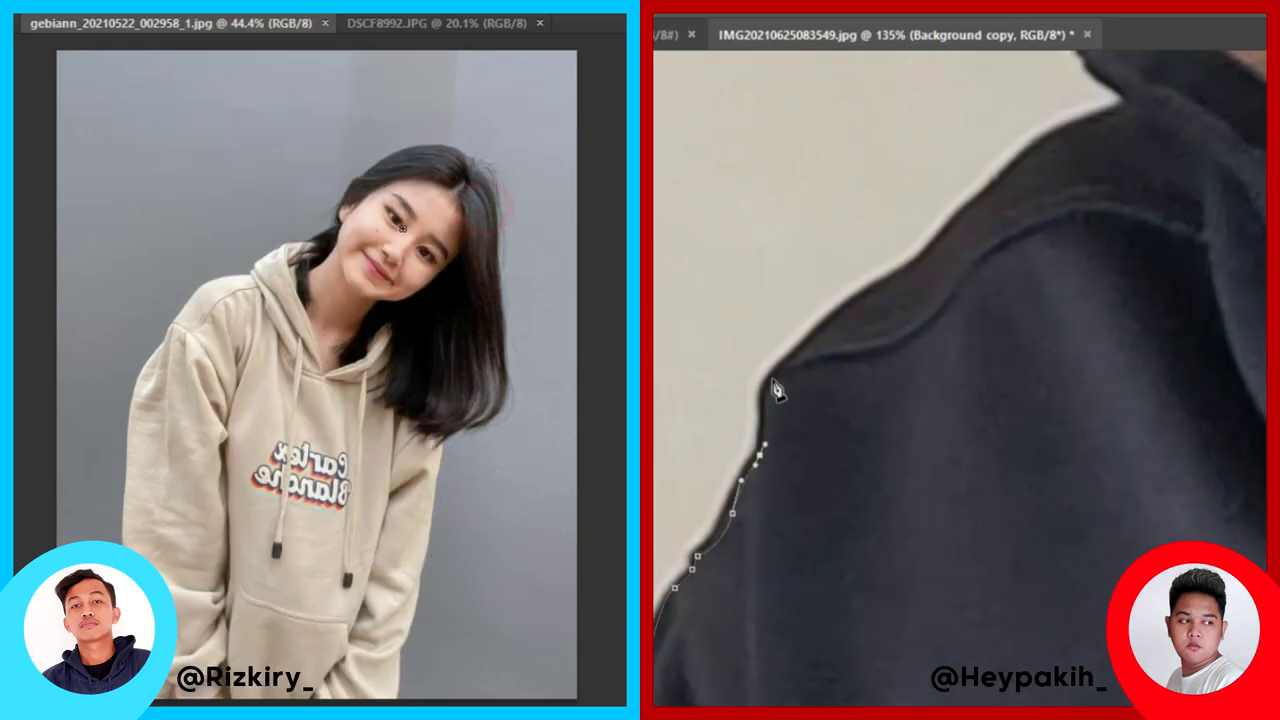
- Trace the hoodie's shoulder edge with anchor points
{"action": "left_click", "coordinate": [771, 378]}
{"action": "left_click", "coordinate": [825, 321]}
{"action": "left_click", "coordinate": [873, 291]}
{"action": "left_click", "coordinate": [922, 265]}
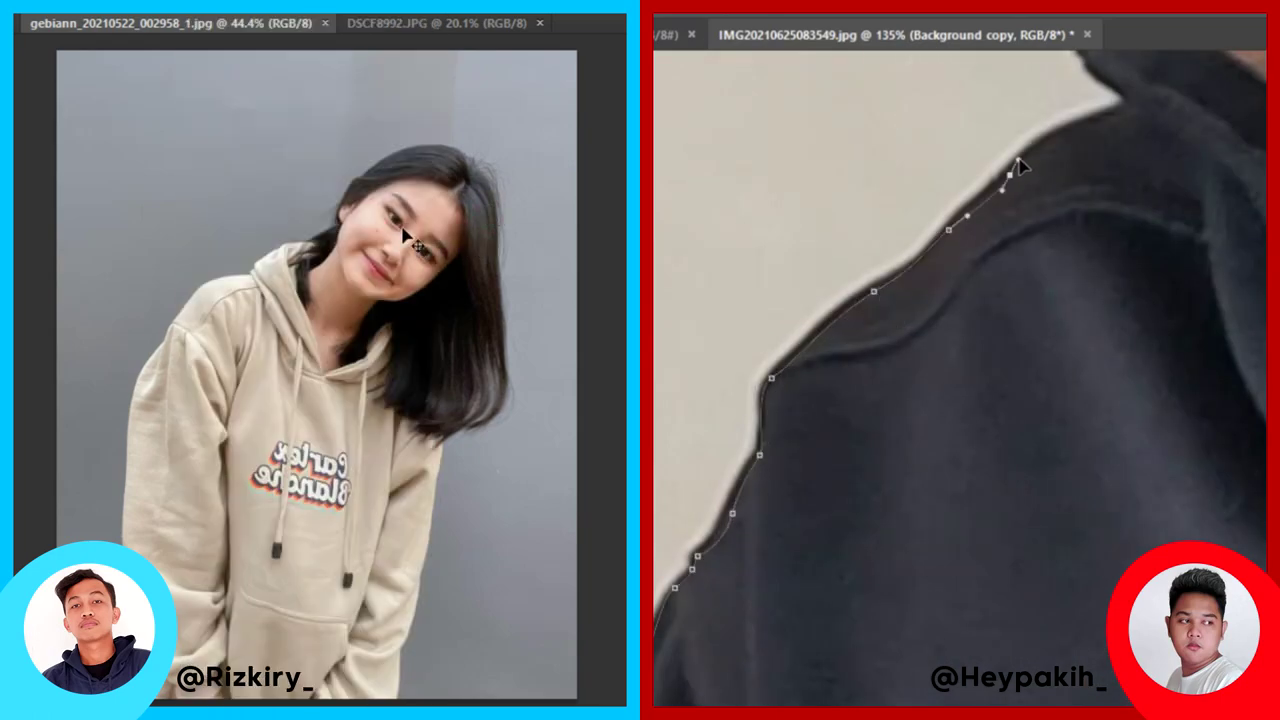
{"action": "left_click_drag", "start_coordinate": [1020, 167], "coordinate": [903, 483]}
- Quick-select the woman against the grey backdrop, refining the edge along her hair
{"action": "left_click", "coordinate": [433, 207]}
{"action": "left_click_drag", "start_coordinate": [908, 368], "coordinate": [882, 468]}
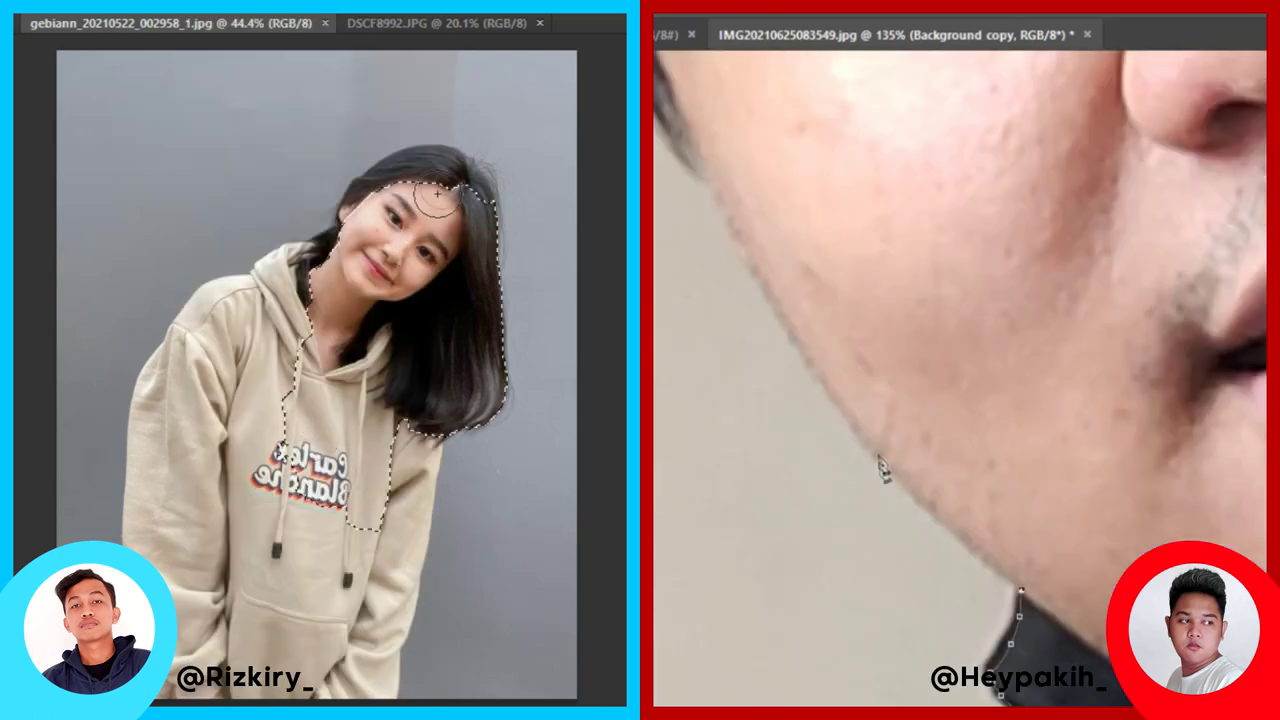
{"action": "left_click_drag", "start_coordinate": [713, 200], "coordinate": [912, 650]}
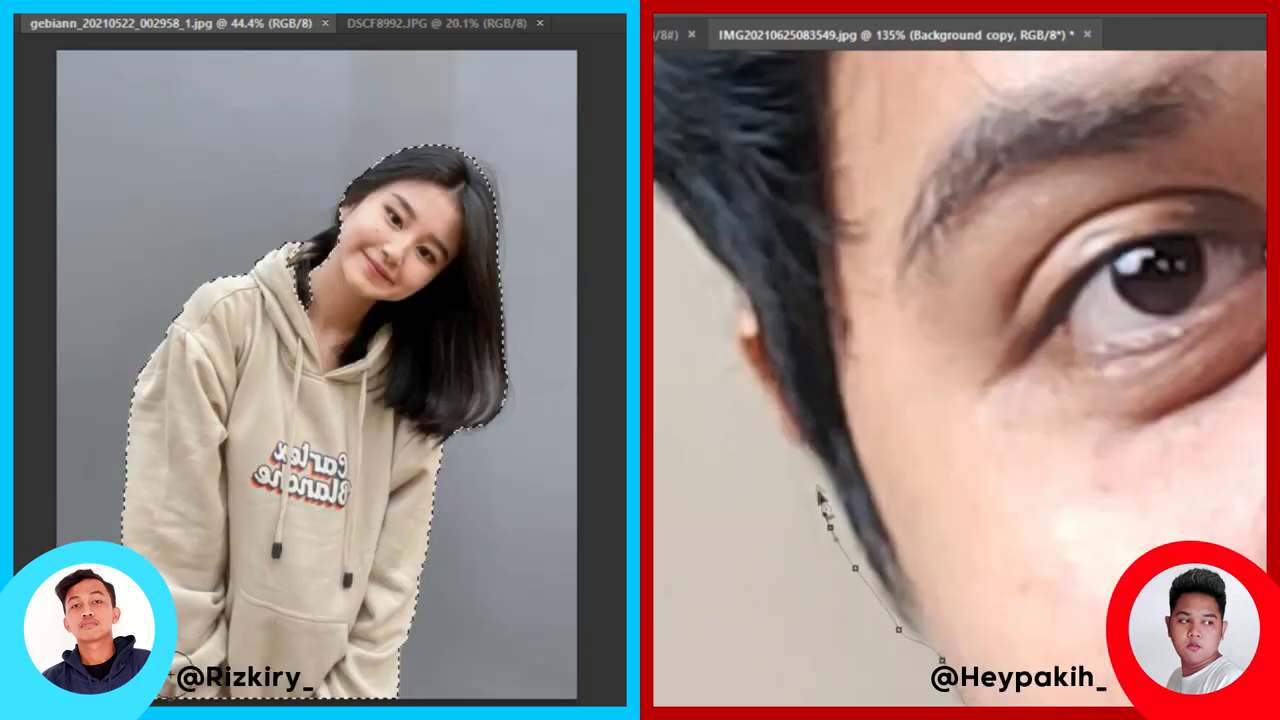
{"action": "scroll", "coordinate": [314, 314], "scroll_direction": "up", "scroll_amount": 5}
{"action": "left_click_drag", "start_coordinate": [466, 153], "coordinate": [238, 470]}
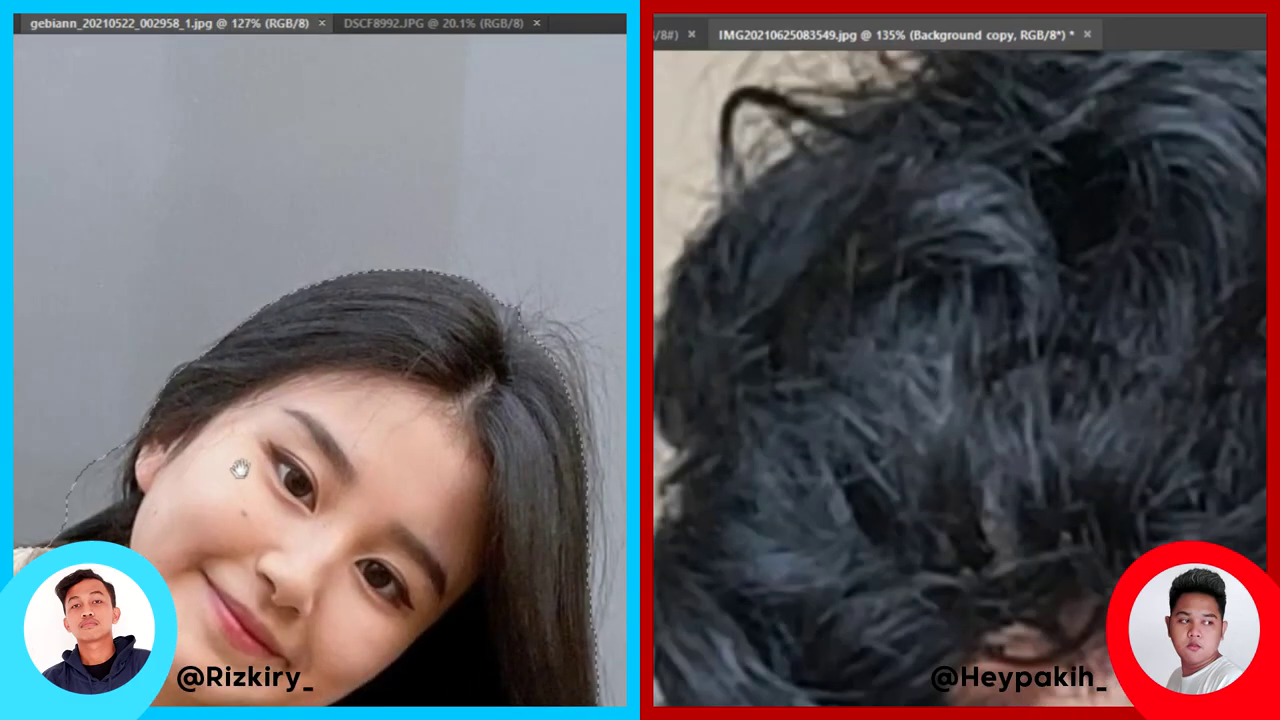
{"action": "scroll", "coordinate": [968, 368], "scroll_direction": "down", "scroll_amount": 5}
{"action": "left_click_drag", "start_coordinate": [501, 573], "coordinate": [443, 213]}
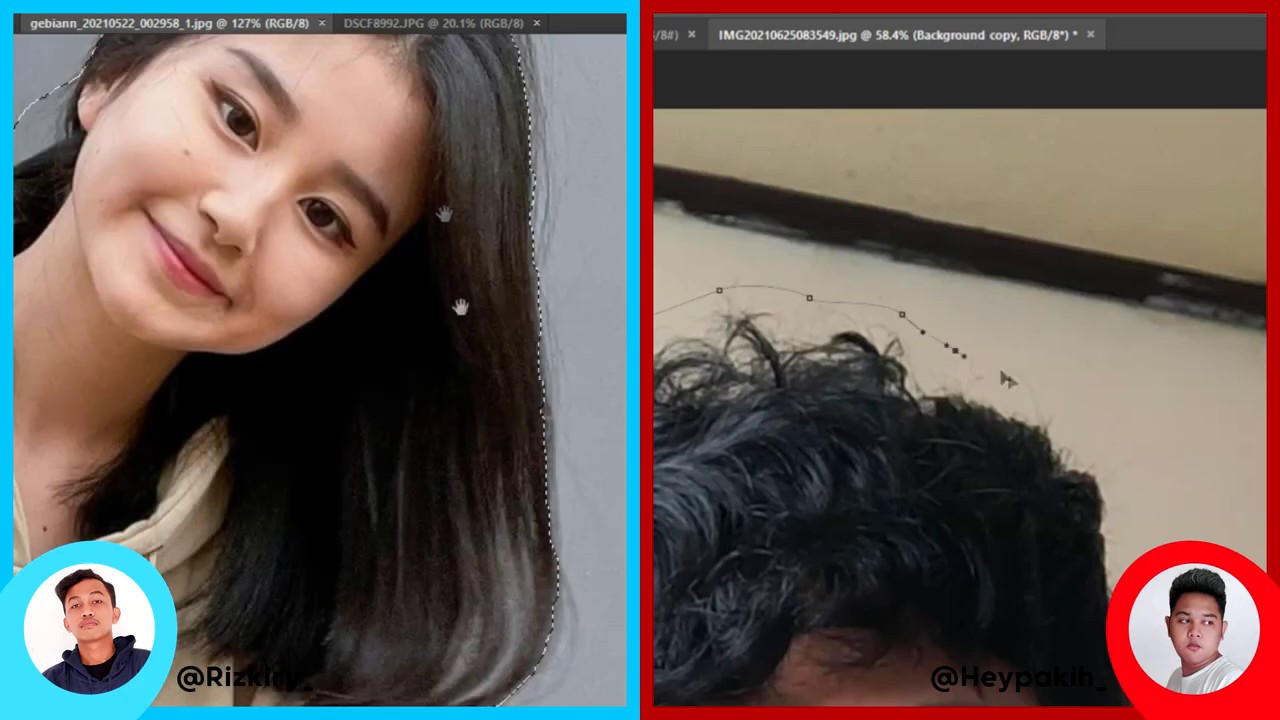
{"action": "left_click_drag", "start_coordinate": [480, 394], "coordinate": [486, 206]}
- Drag the selected woman toward the DSCF8992.JPG outdoor photo
{"action": "scroll", "coordinate": [968, 368], "scroll_direction": "up", "scroll_amount": 5}
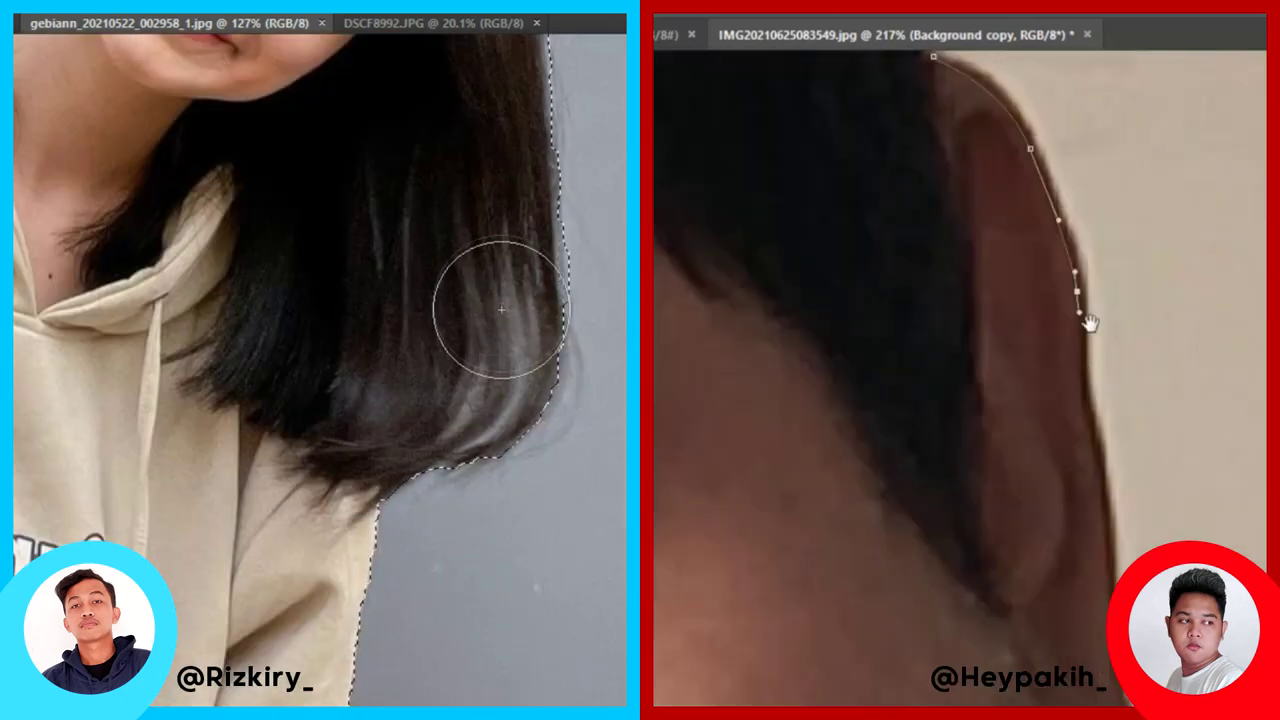
{"action": "scroll", "coordinate": [501, 303], "scroll_direction": "down", "scroll_amount": 5}
{"action": "scroll", "coordinate": [1090, 323], "scroll_direction": "down", "scroll_amount": 5}
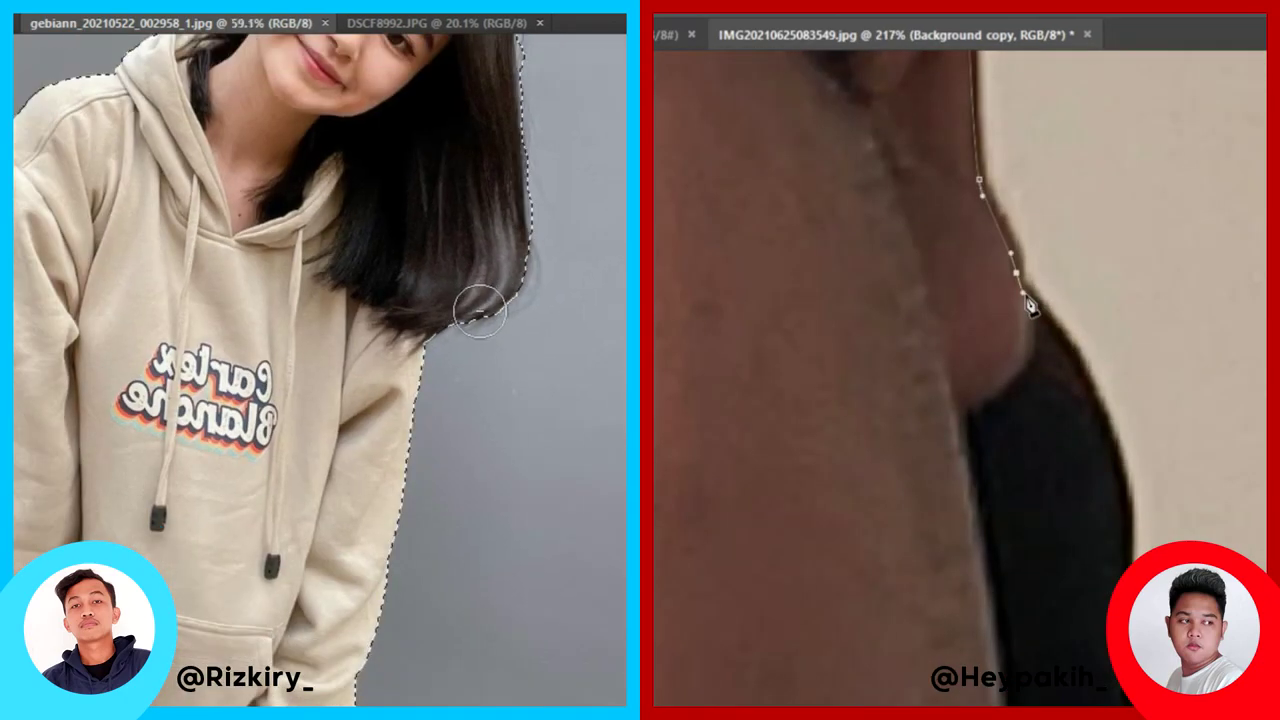
{"action": "scroll", "coordinate": [481, 314], "scroll_direction": "down", "scroll_amount": 3}
{"action": "scroll", "coordinate": [1030, 307], "scroll_direction": "down", "scroll_amount": 5}
{"action": "scroll", "coordinate": [471, 271], "scroll_direction": "up", "scroll_amount": 2}
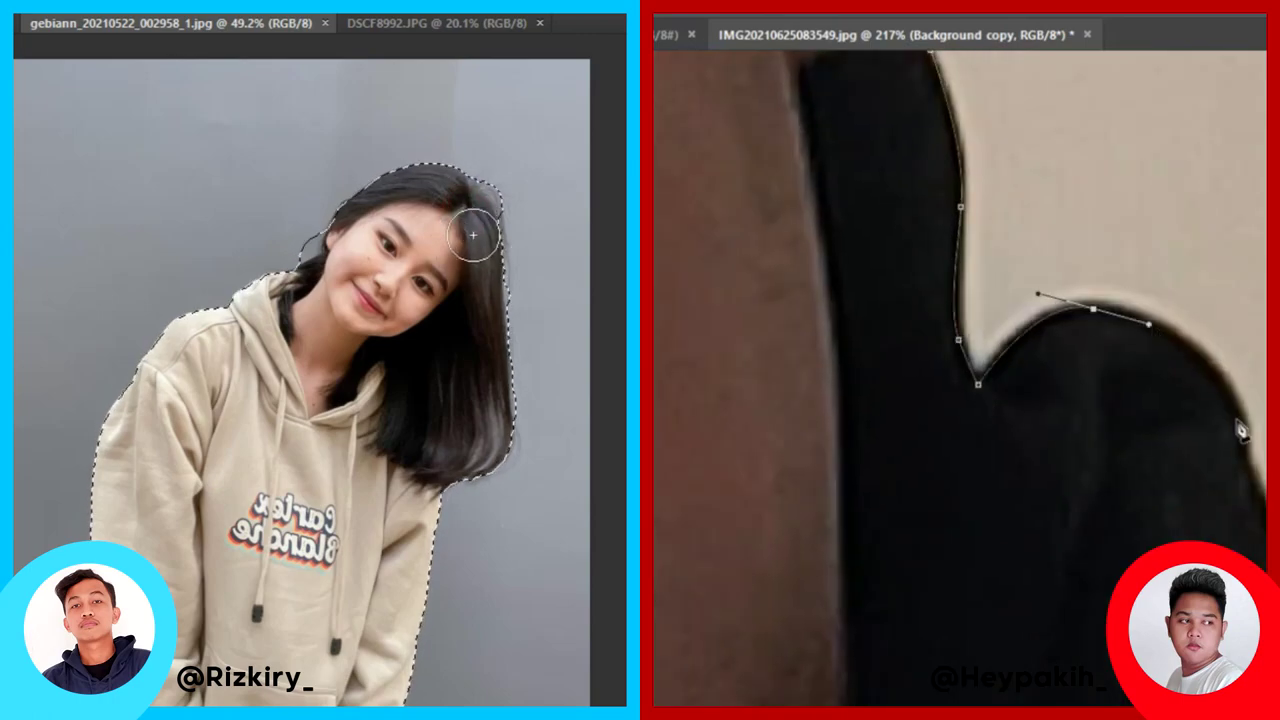
{"action": "scroll", "coordinate": [960, 380], "scroll_direction": "down", "scroll_amount": 5}
{"action": "scroll", "coordinate": [477, 311], "scroll_direction": "down", "scroll_amount": 2}
{"action": "mouse_move", "coordinate": [457, 371]}
{"action": "left_mouse_down"}
{"action": "mouse_move", "coordinate": [400, 90]}
{"action": "mouse_move", "coordinate": [270, 400]}
{"action": "left_mouse_up"}
{"action": "scroll", "coordinate": [1000, 380], "scroll_direction": "down", "scroll_amount": 3}
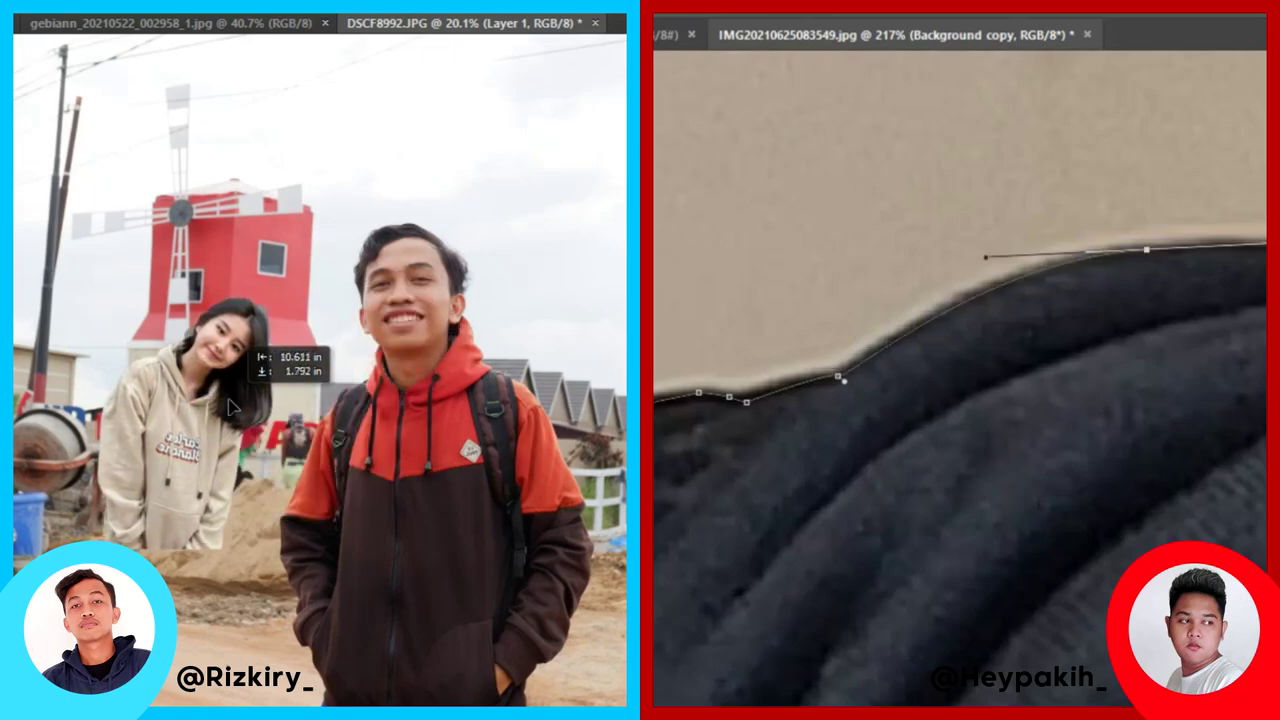
- Drop the woman beside the man and enlarge her with free transform
{"action": "left_click", "coordinate": [1048, 265]}
{"action": "scroll", "coordinate": [268, 383], "scroll_direction": "down", "scroll_amount": 1}
{"action": "key", "text": "ctrl+t"}
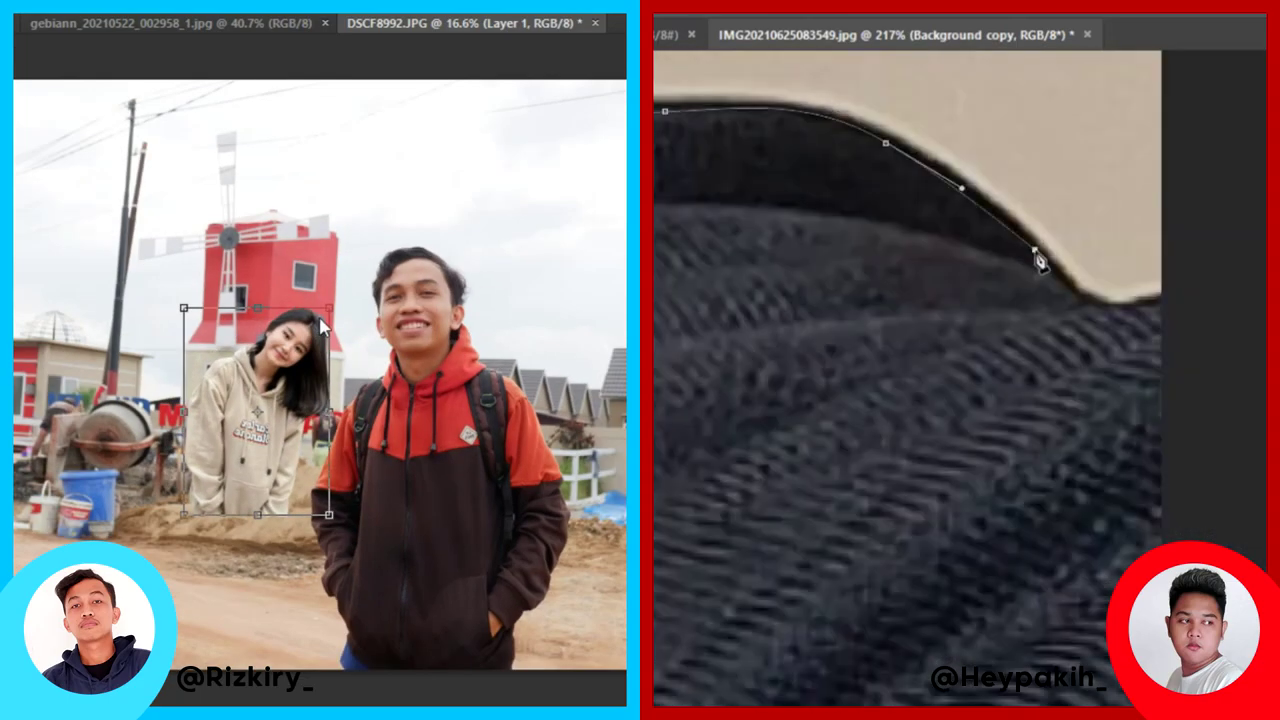
{"action": "mouse_move", "coordinate": [331, 310]}
{"action": "left_mouse_down"}
{"action": "mouse_move", "coordinate": [386, 228]}
{"action": "mouse_move", "coordinate": [287, 330]}
{"action": "left_mouse_up"}
- Fine-tune her size and position, then apply a perspective distortion
{"action": "scroll", "coordinate": [376, 216], "scroll_direction": "up", "scroll_amount": 3}
{"action": "scroll", "coordinate": [1086, 340], "scroll_direction": "down", "scroll_amount": 1}
{"action": "left_click", "coordinate": [1163, 478]}
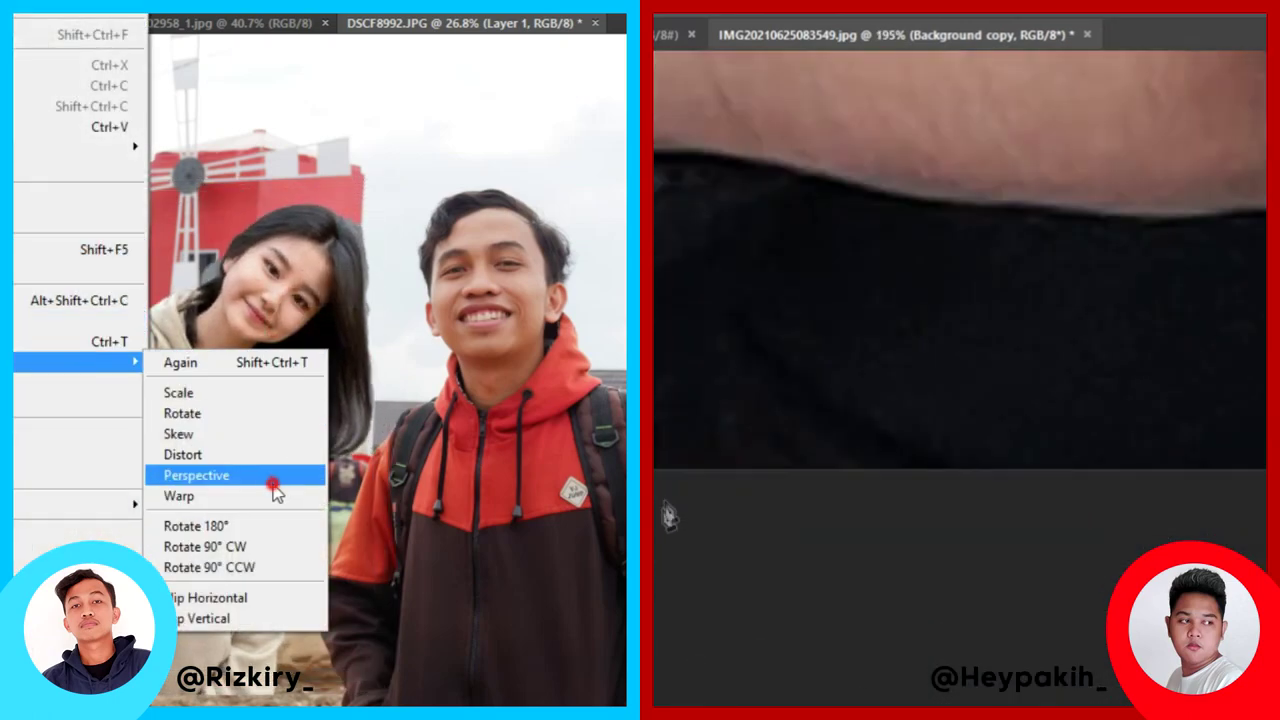
{"action": "mouse_move", "coordinate": [75, 362]}
{"action": "left_click", "coordinate": [274, 480]}
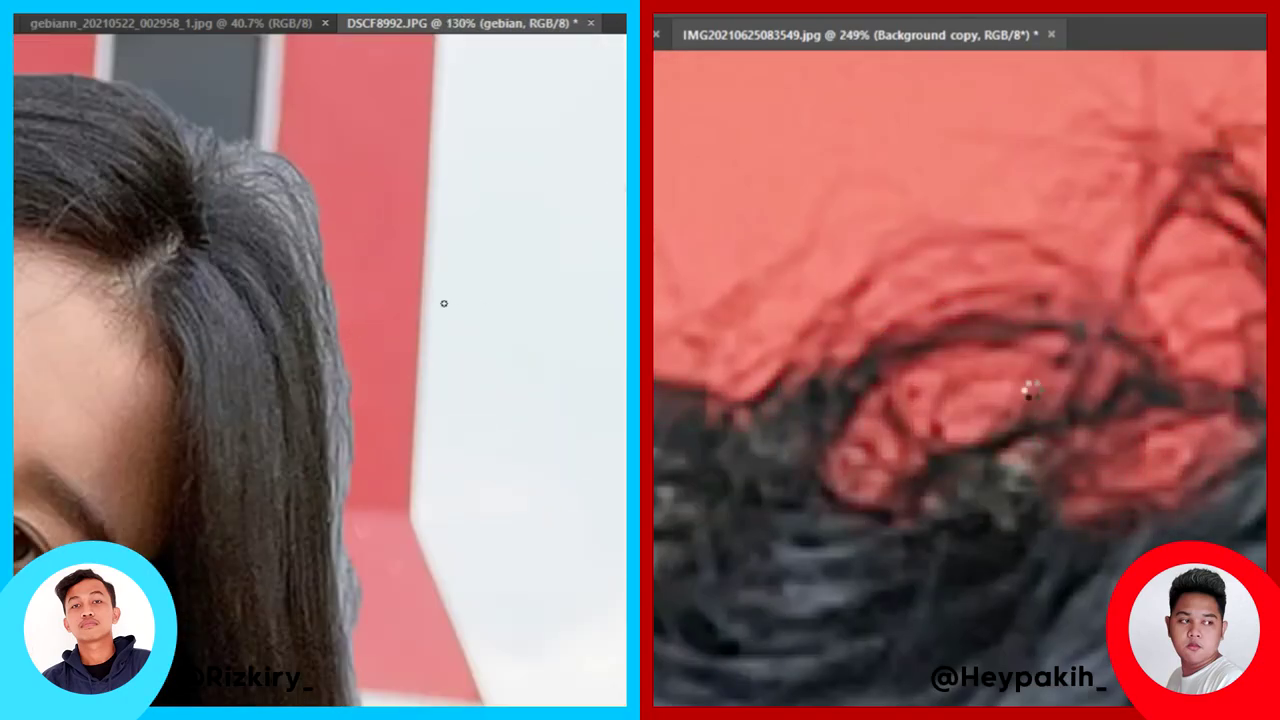
- Set the brush and paint out leftover grey backdrop beside her hair and hoodie
{"action": "right_click", "coordinate": [443, 301]}
{"action": "key", "text": "Return"}
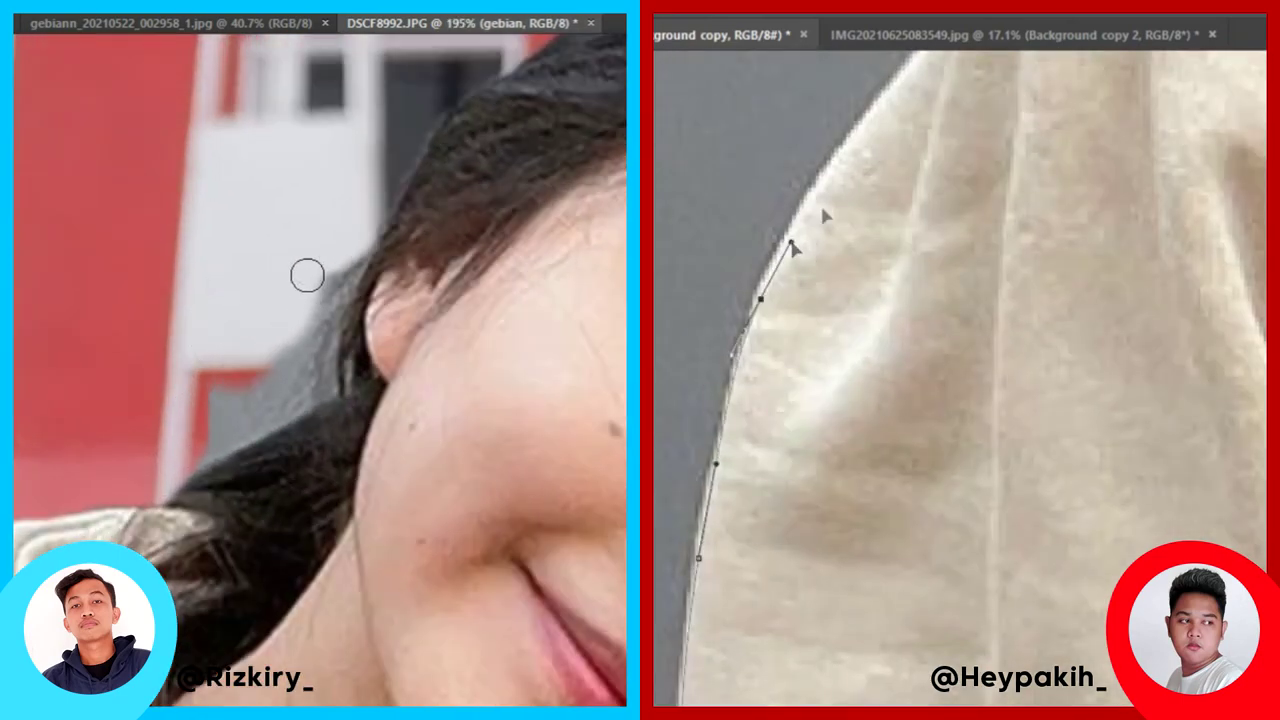
{"action": "left_click_drag", "start_coordinate": [185, 405], "coordinate": [256, 382]}
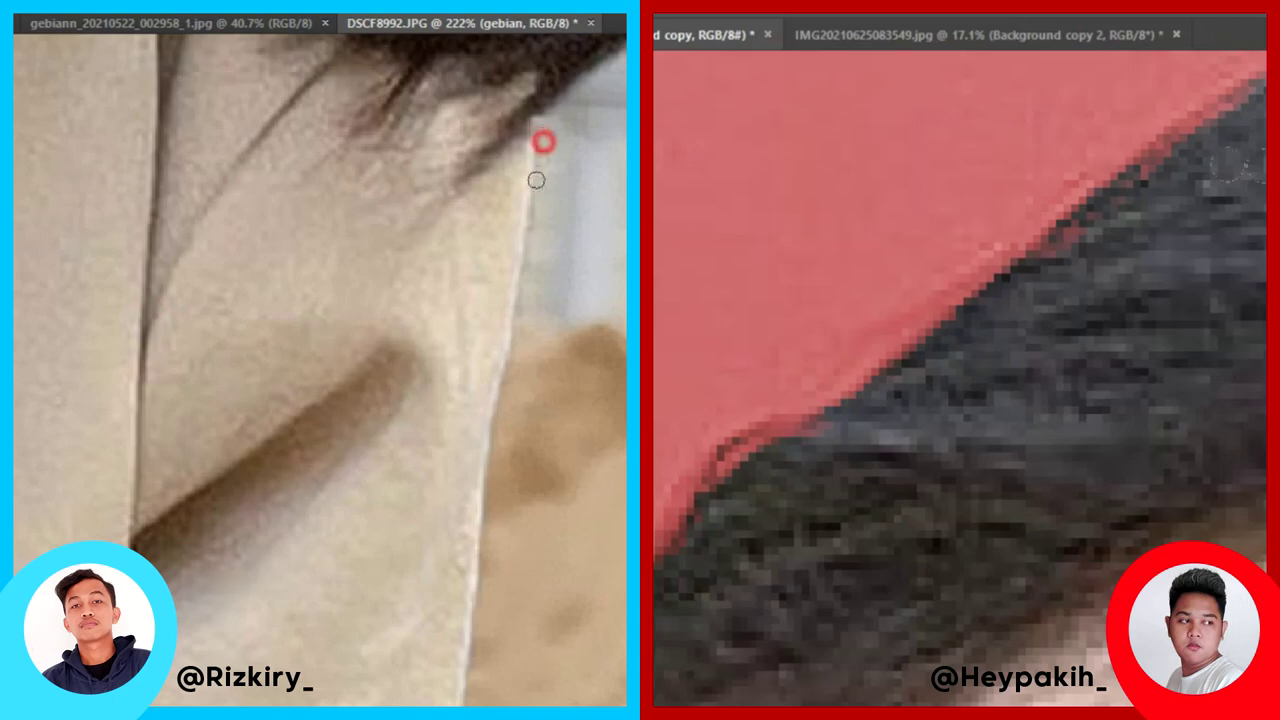
{"action": "left_click_drag", "start_coordinate": [540, 157], "coordinate": [515, 375]}
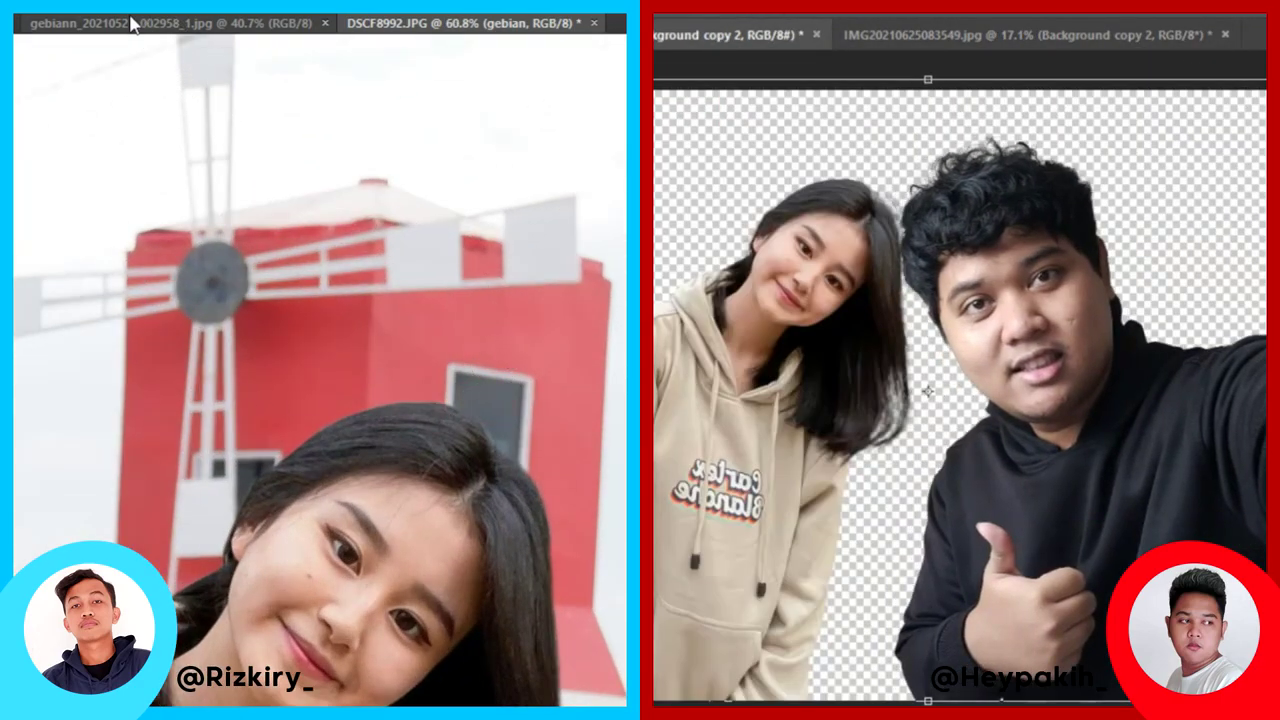
- Reposition the man beside the woman in the outdoor composite
{"action": "left_click_drag", "start_coordinate": [1135, 468], "coordinate": [1147, 481]}
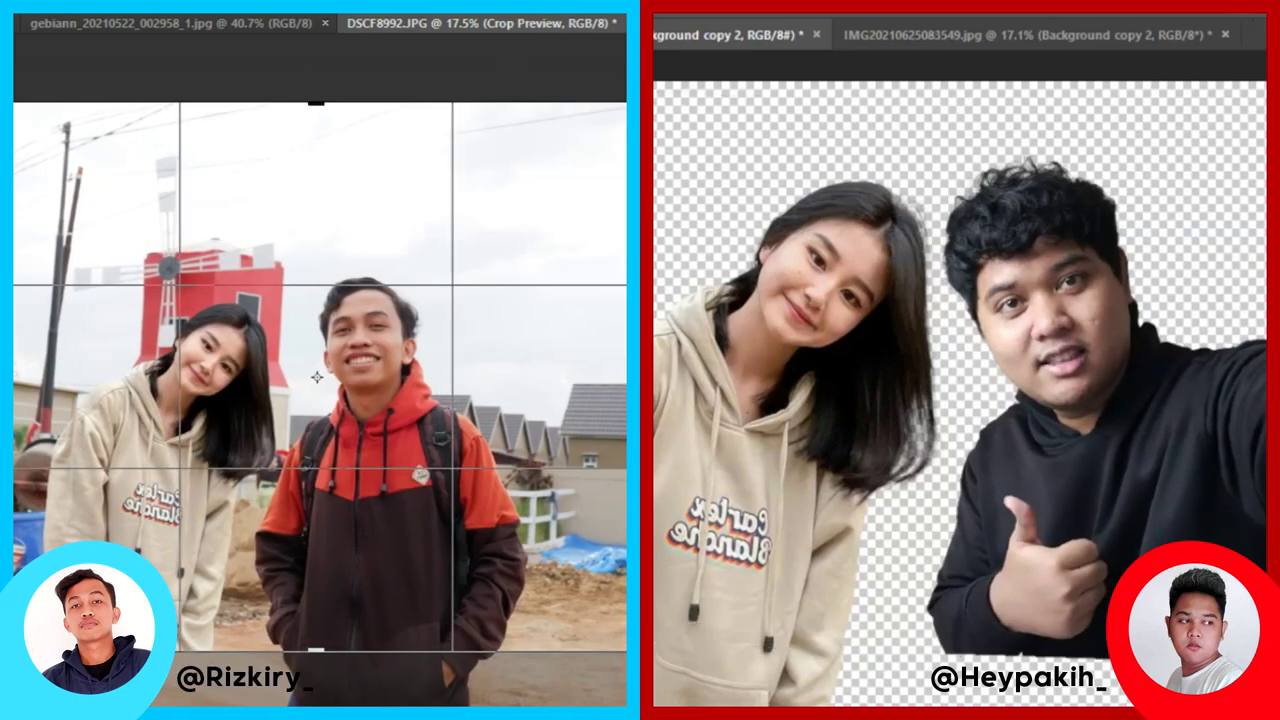
- Crop the top edge down, then apply a tighter crop around the pair
{"action": "mouse_move", "coordinate": [316, 102]}
{"action": "left_mouse_down"}
{"action": "mouse_move", "coordinate": [313, 165]}
{"action": "mouse_move", "coordinate": [314, 125]}
{"action": "left_mouse_up"}
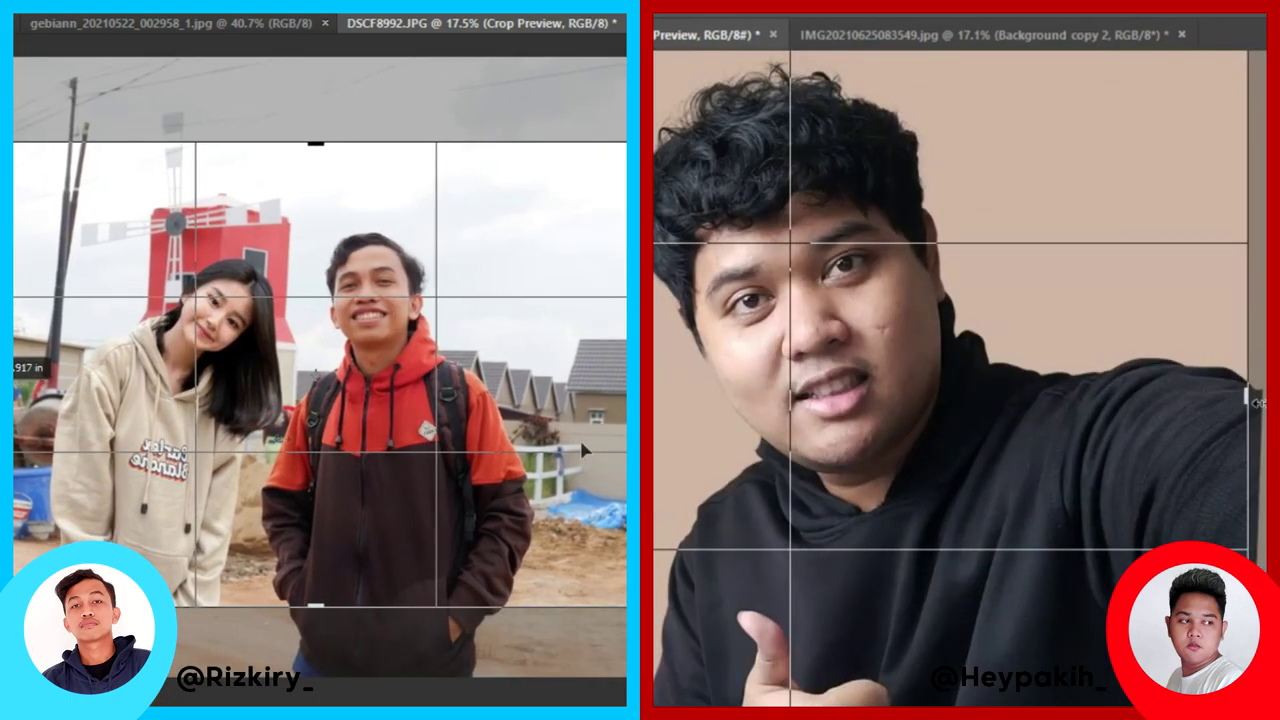
{"action": "key", "text": "Return"}
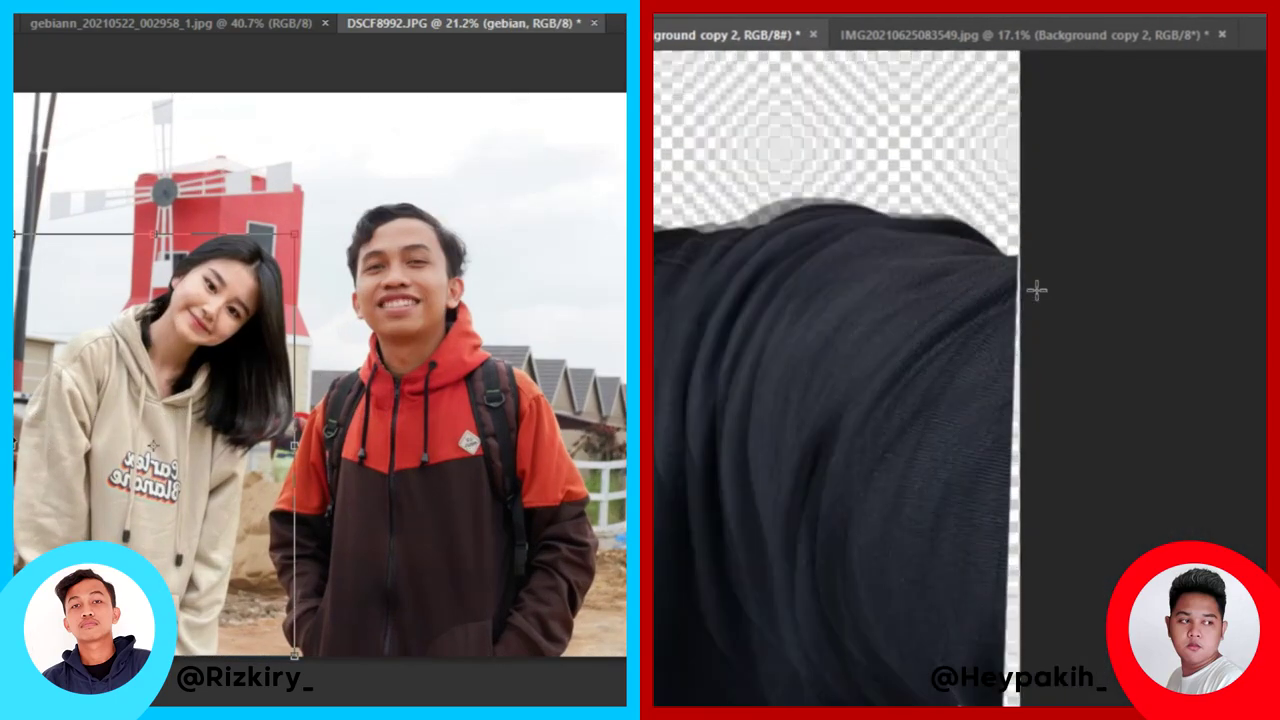
{"action": "left_click_drag", "start_coordinate": [15, 374], "coordinate": [148, 445]}
{"action": "key", "text": "Return"}
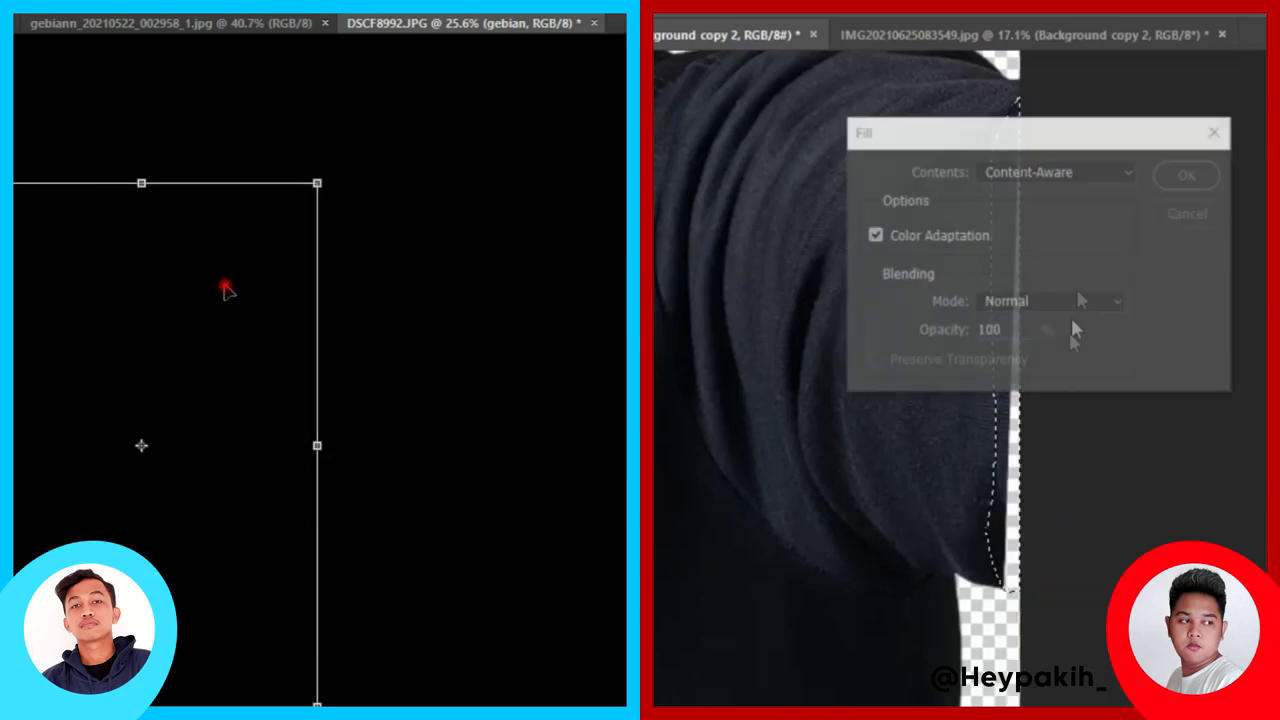
{"action": "key", "text": "Return"}
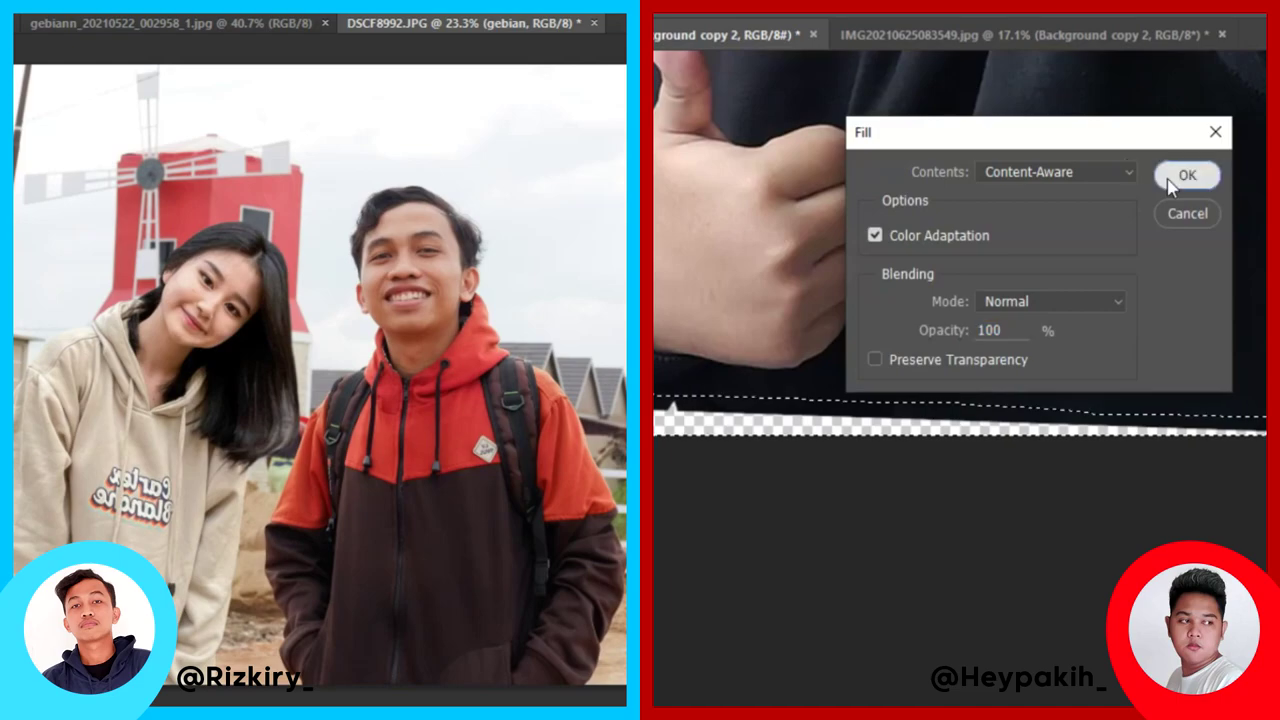
{"action": "scroll", "coordinate": [565, 432], "scroll_direction": "up", "scroll_amount": 1}
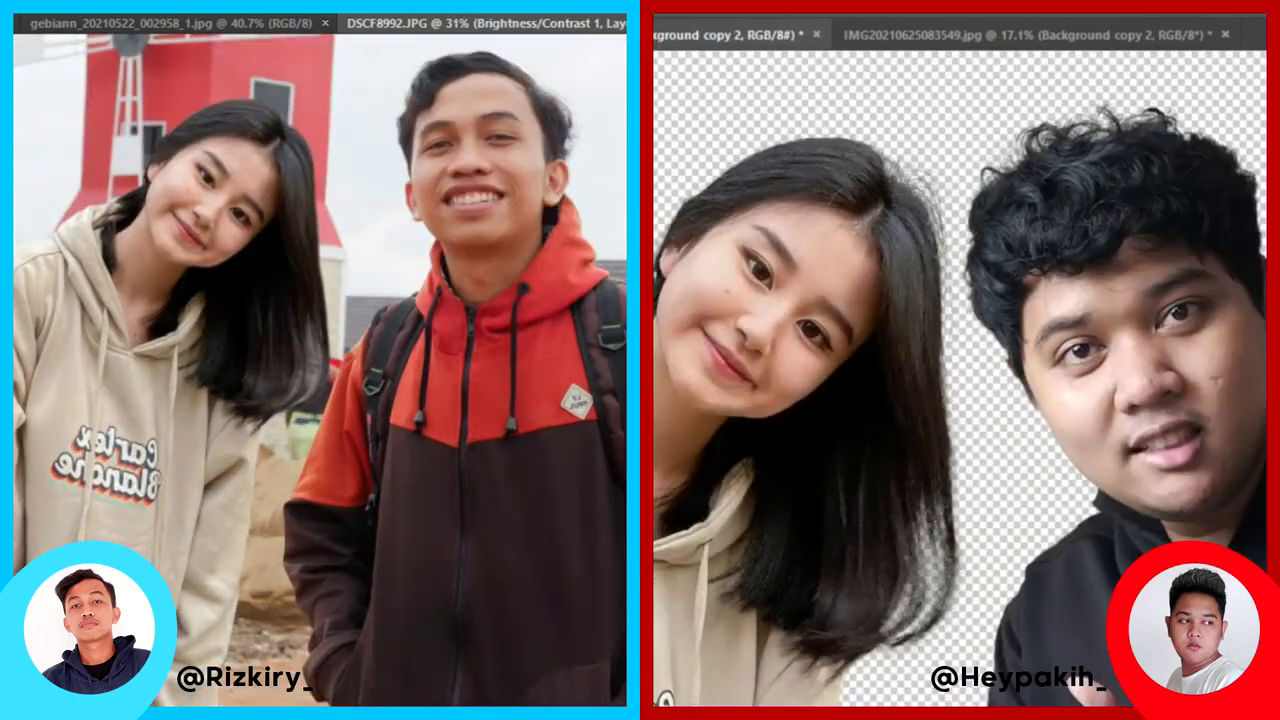
- Duplicate the active layer with Ctrl+J in the windmill composite
{"action": "scroll", "coordinate": [510, 365], "scroll_direction": "down", "scroll_amount": 2}
{"action": "key", "text": "ctrl+j"}
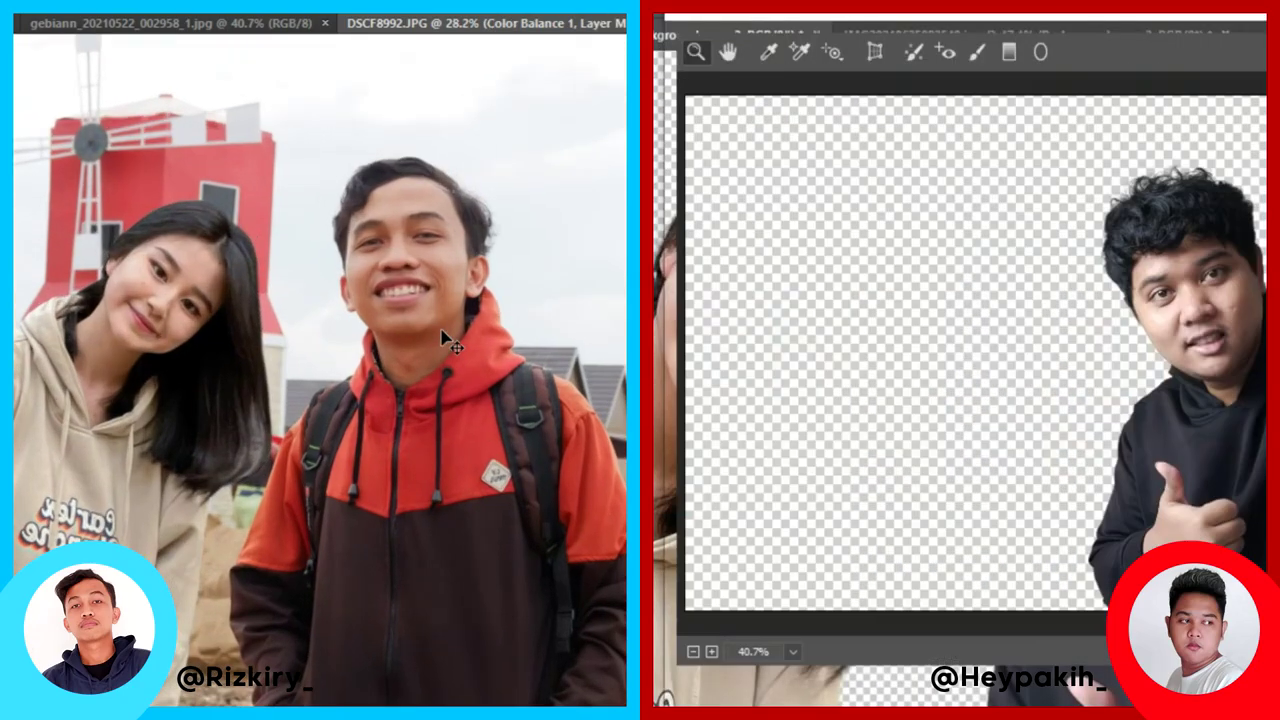
{"action": "scroll", "coordinate": [448, 340], "scroll_direction": "up", "scroll_amount": 1}
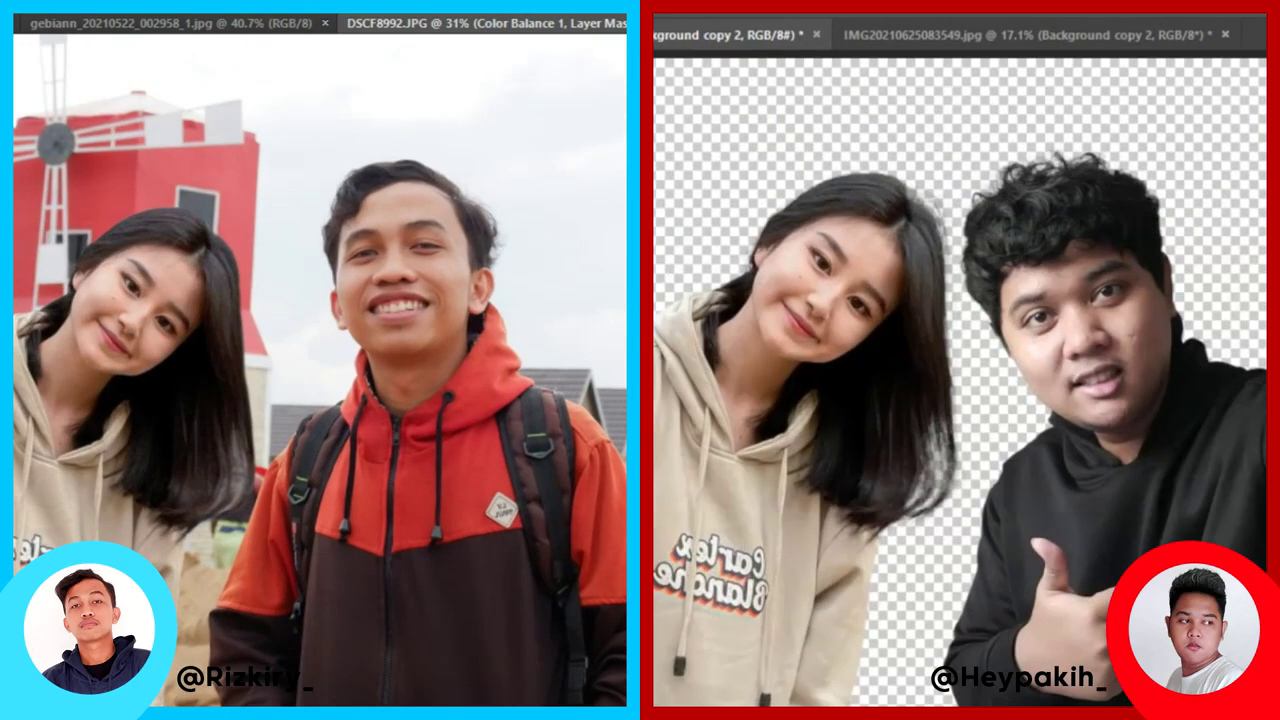
- Scroll through the composite's layers and adjustment settings while colour-matching the woman
{"action": "scroll", "coordinate": [215, 216], "scroll_direction": "down", "scroll_amount": 1}
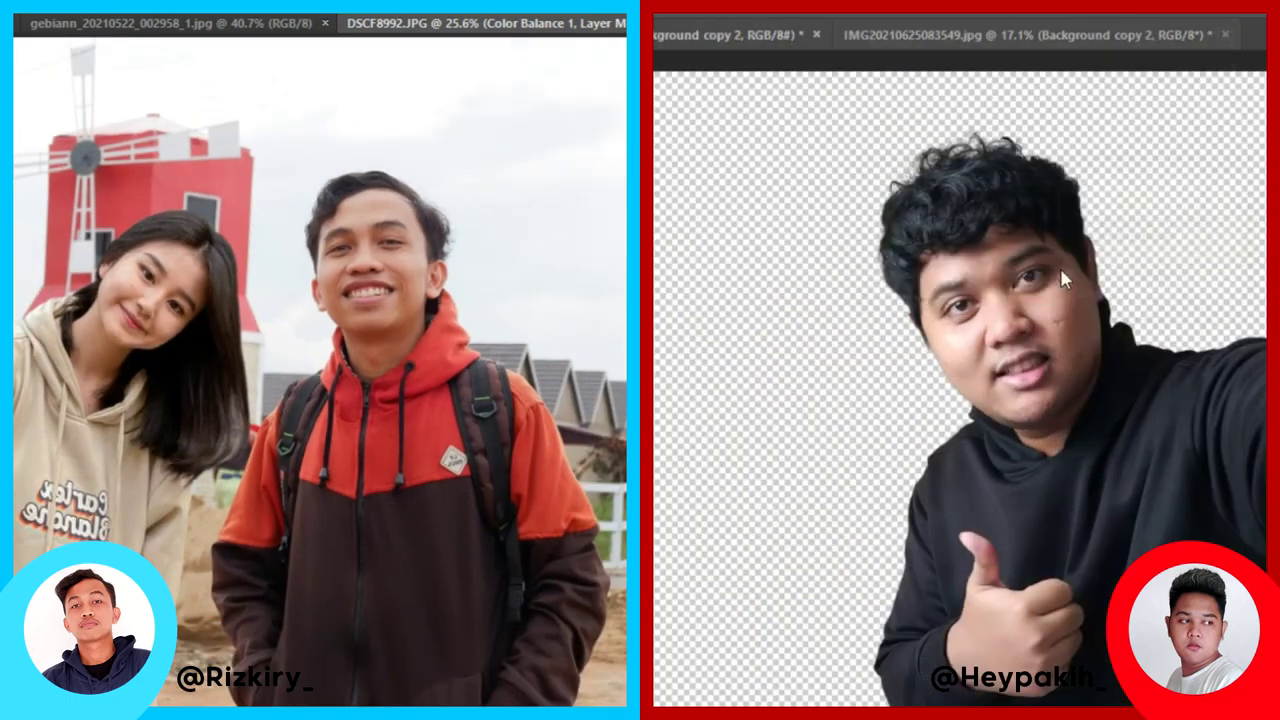
{"action": "scroll", "coordinate": [418, 158], "scroll_direction": "down", "scroll_amount": 1}
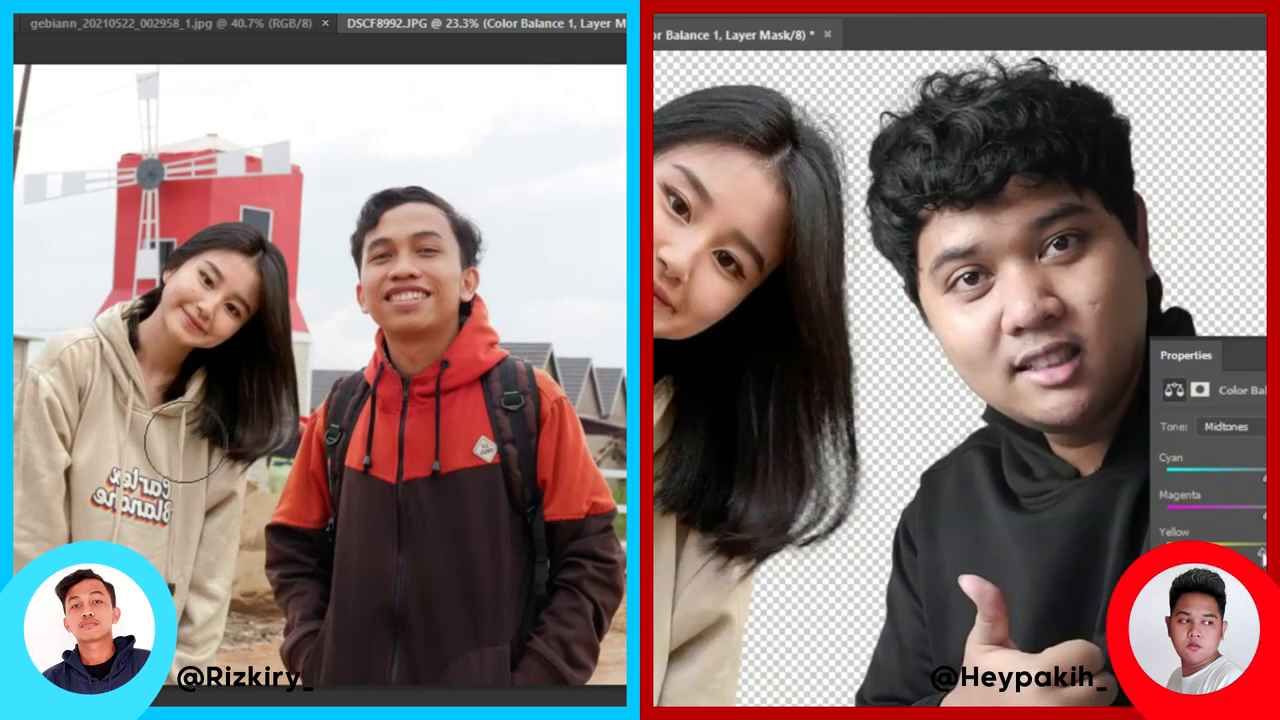
{"action": "scroll", "coordinate": [185, 440], "scroll_direction": "up", "scroll_amount": 1}
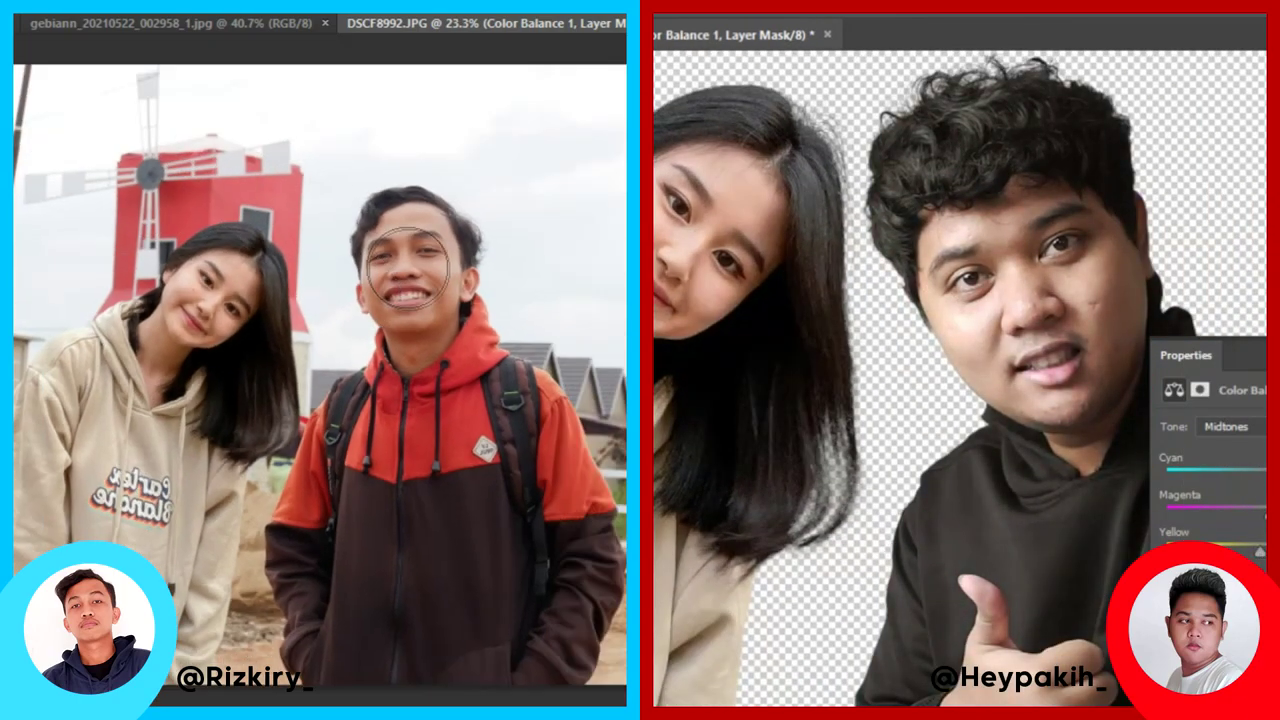
{"action": "scroll", "coordinate": [300, 340], "scroll_direction": "up", "scroll_amount": 1}
{"action": "scroll", "coordinate": [257, 447], "scroll_direction": "down", "scroll_amount": 1}
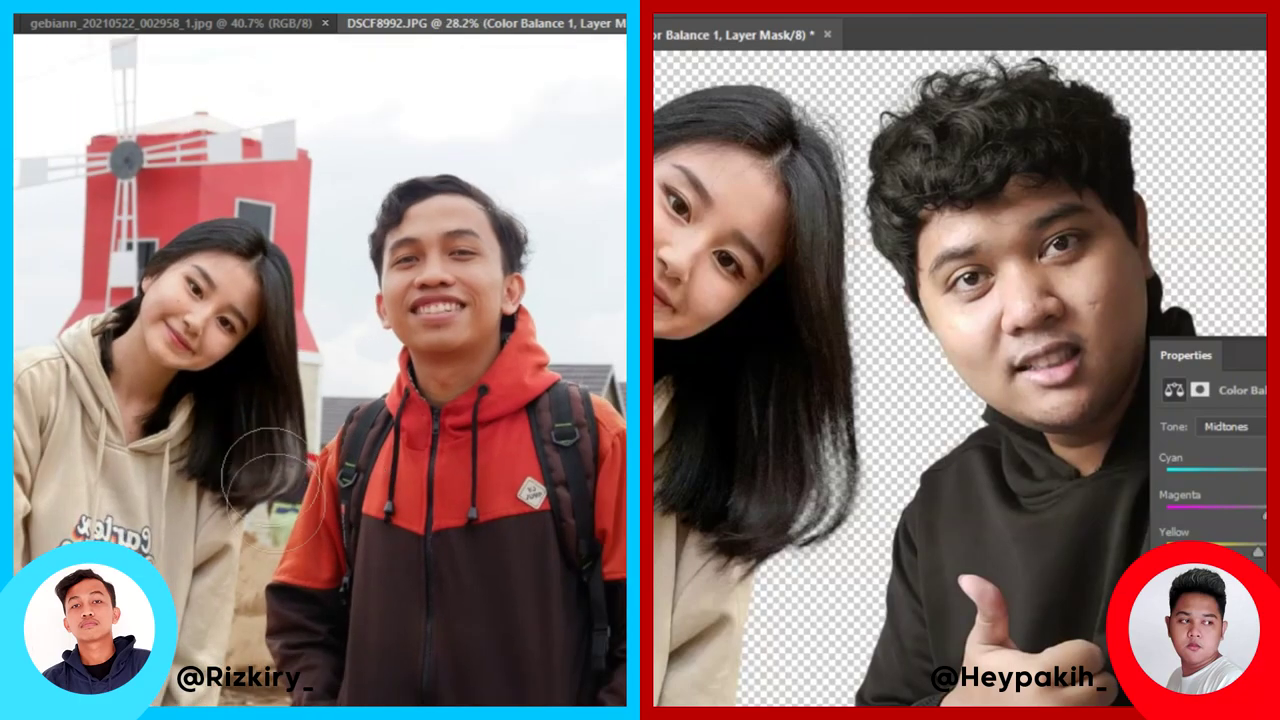
{"action": "scroll", "coordinate": [452, 515], "scroll_direction": "down", "scroll_amount": 1}
{"action": "scroll", "coordinate": [1250, 425], "scroll_direction": "up", "scroll_amount": 1}
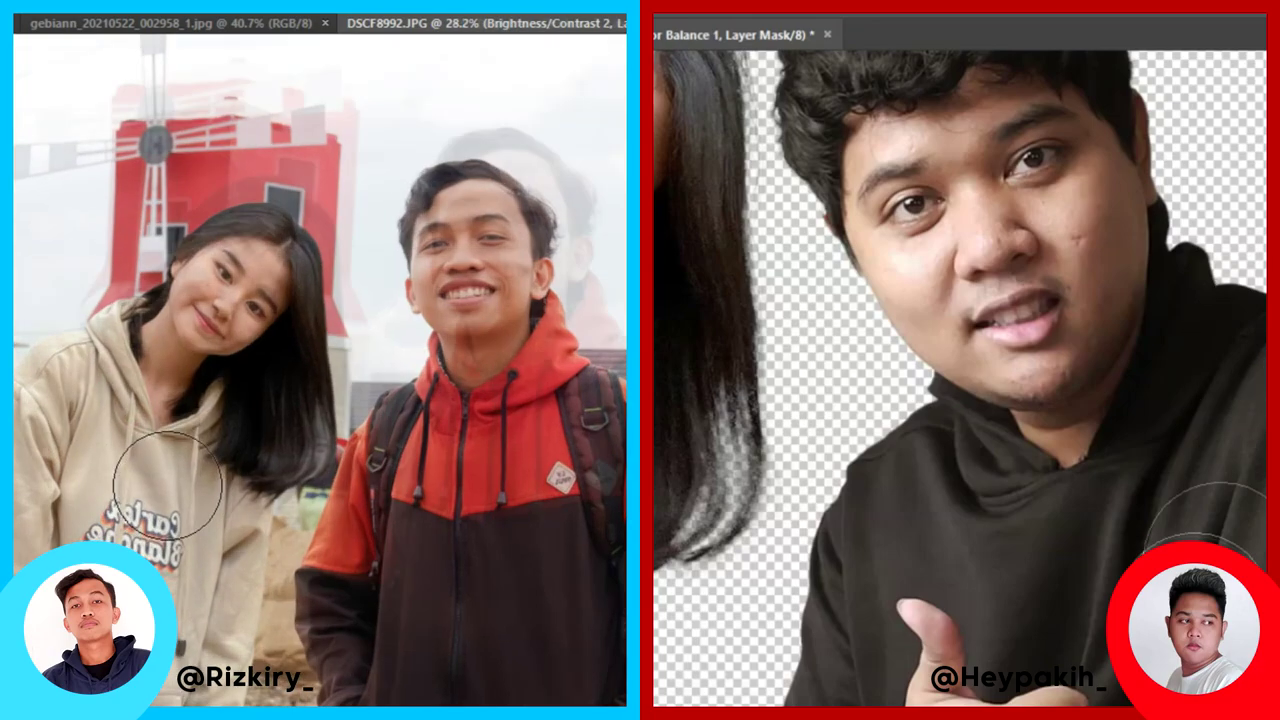
{"action": "scroll", "coordinate": [199, 505], "scroll_direction": "down", "scroll_amount": 1}
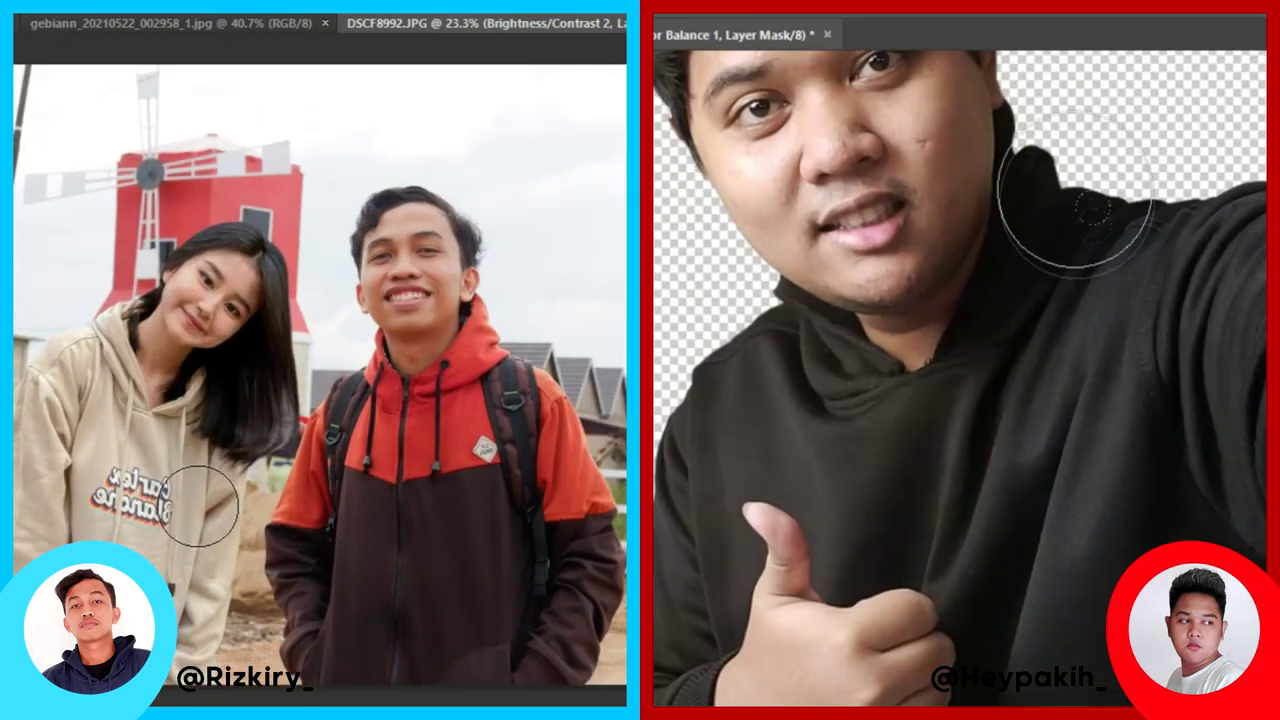